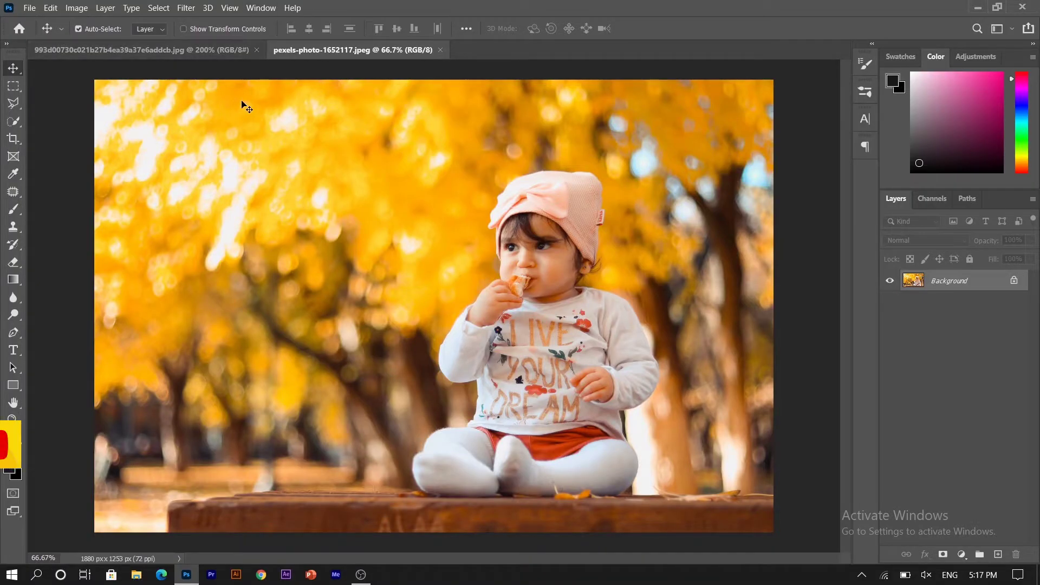
- Bring the jigsaw puzzle template document to the front, ready to quick-select its grid
click(210, 49)
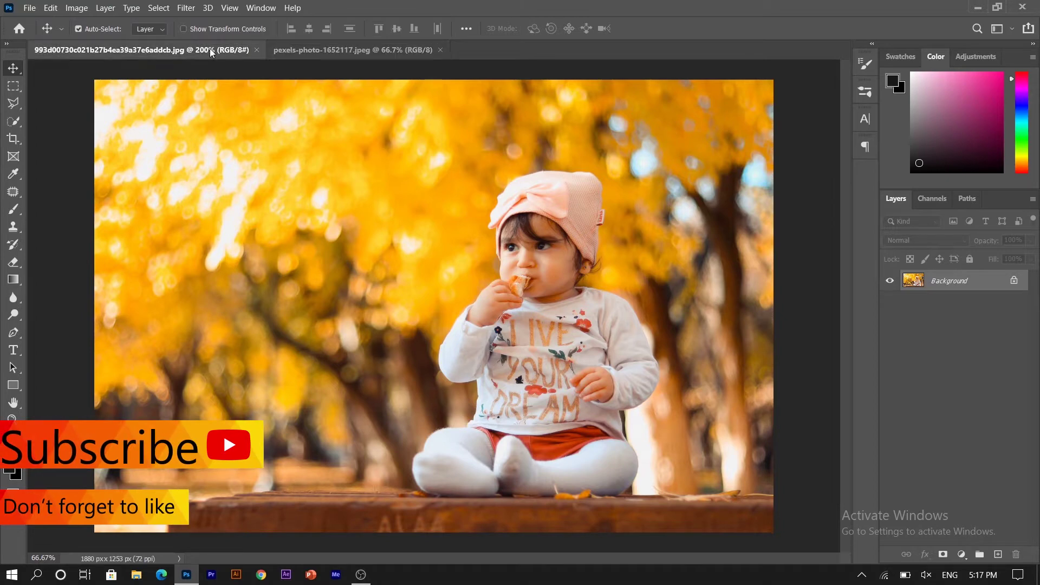
click(13, 122)
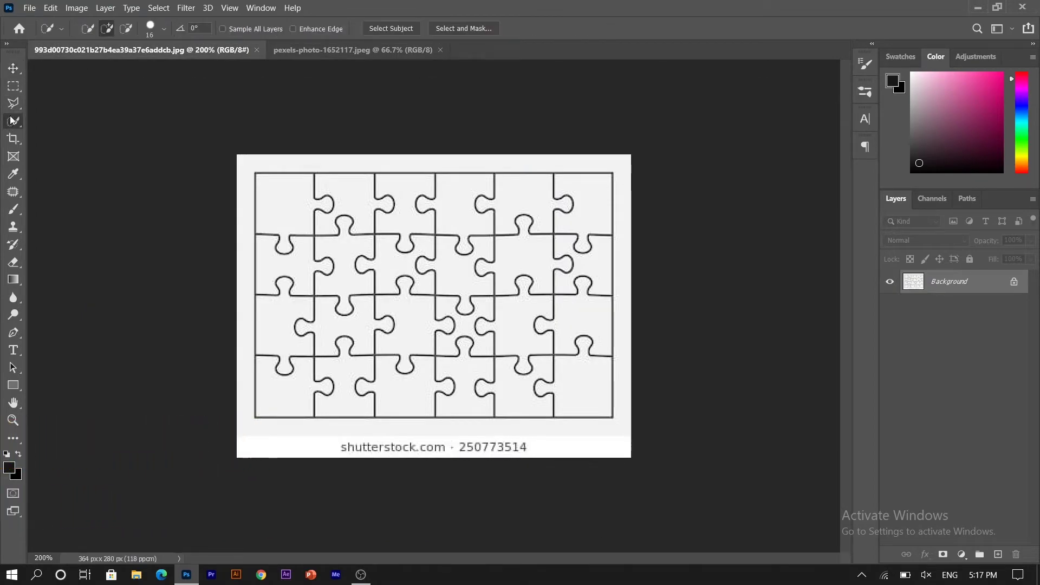
- Quick-select the entire puzzle grid and drag it with the Move tool toward the baby photo
mouse_move(319, 231)
mouse_down()
mouse_move(293, 325)
mouse_move(309, 384)
mouse_move(470, 387)
mouse_up()
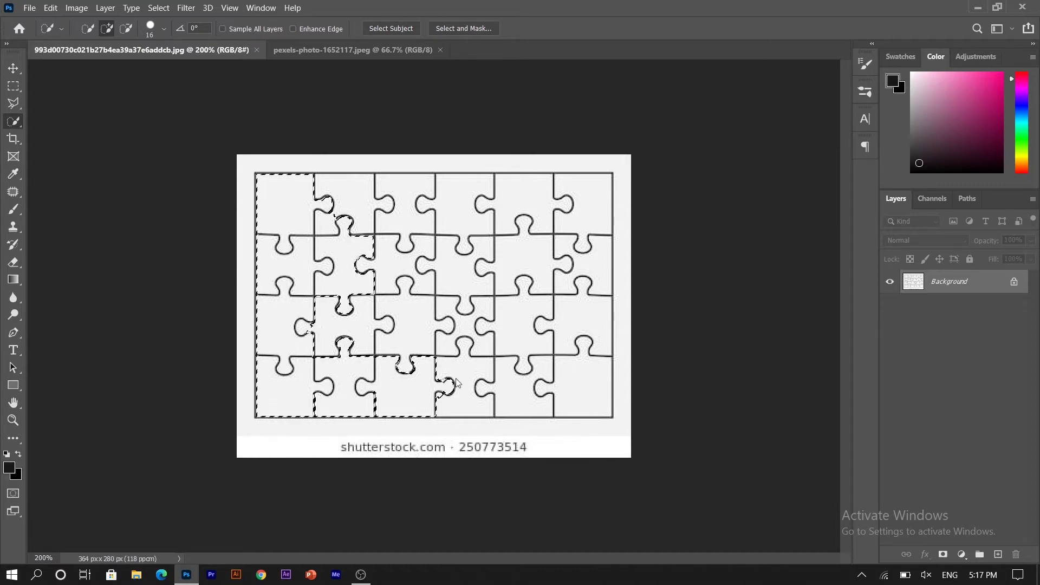
drag(470, 387, 557, 373)
mouse_move(546, 297)
mouse_down()
mouse_move(479, 304)
mouse_move(327, 243)
mouse_move(526, 219)
mouse_move(490, 199)
mouse_move(379, 205)
mouse_move(493, 201)
mouse_move(580, 271)
mouse_up()
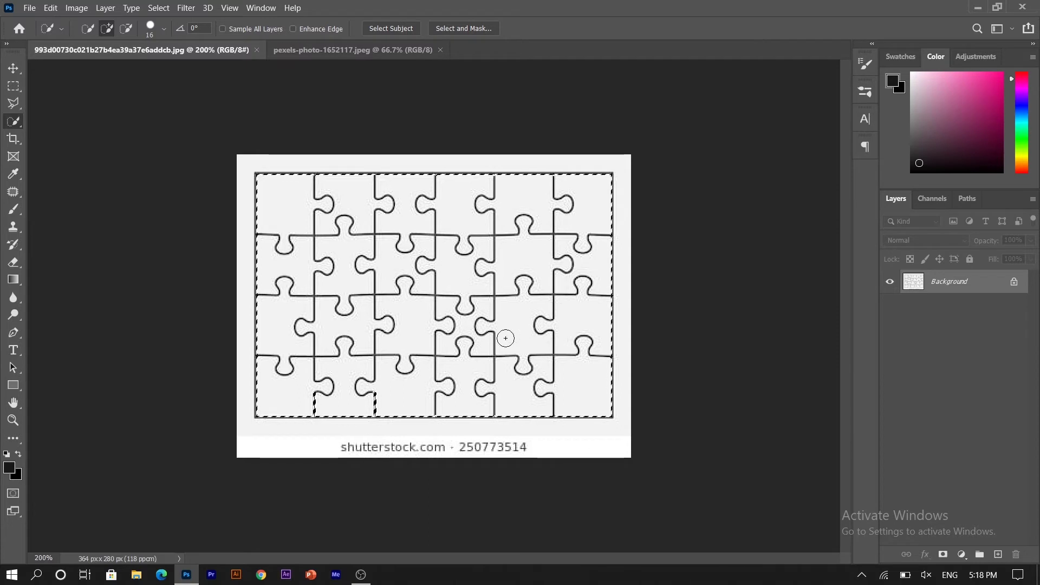
key(v)
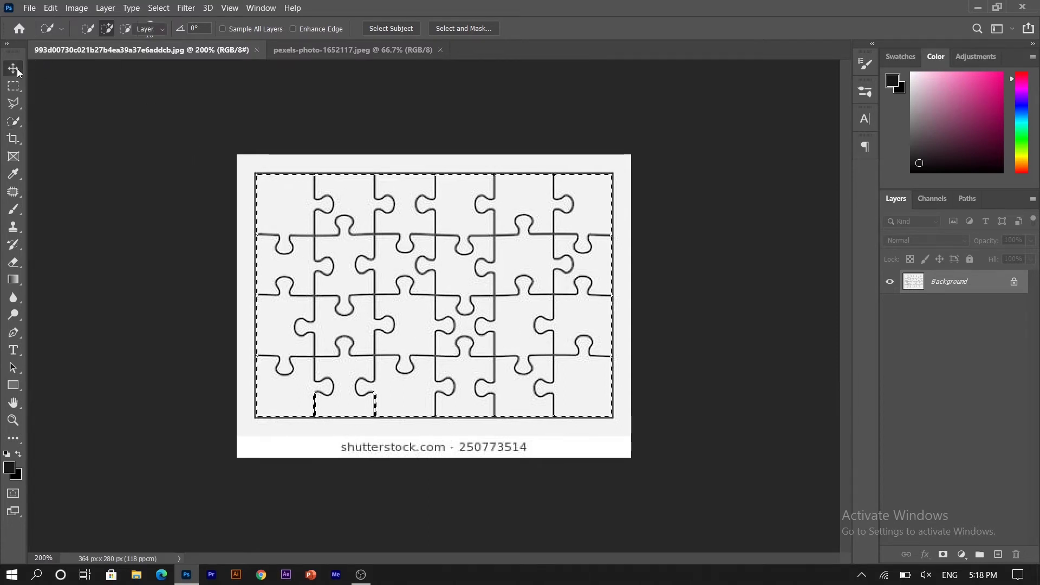
mouse_move(423, 365)
mouse_down()
mouse_move(405, 58)
mouse_move(411, 64)
mouse_up()
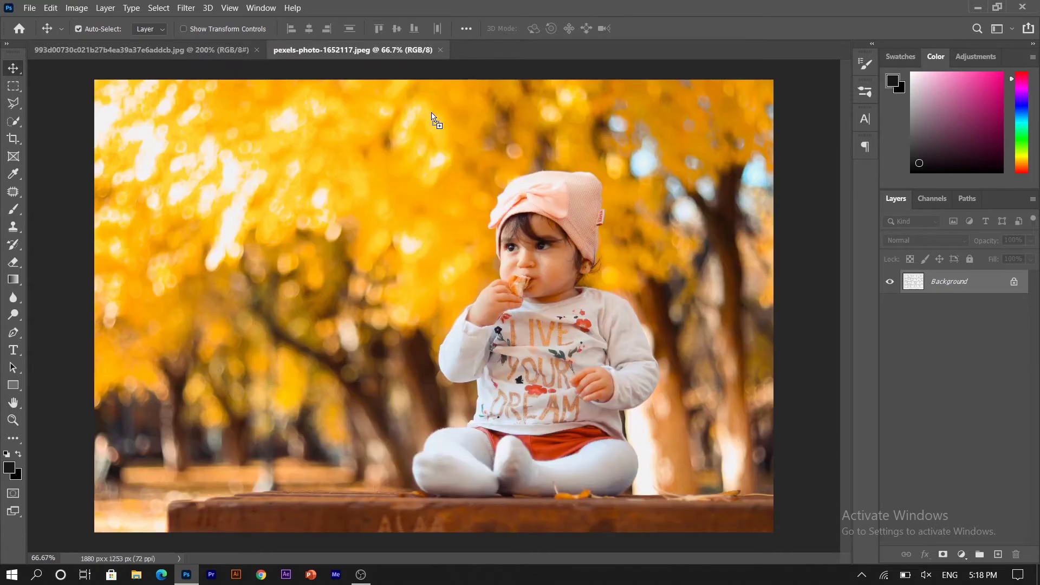
- Drop the puzzle grid into the baby photo as a new layer and nudge it down-right
drag(444, 224, 440, 299)
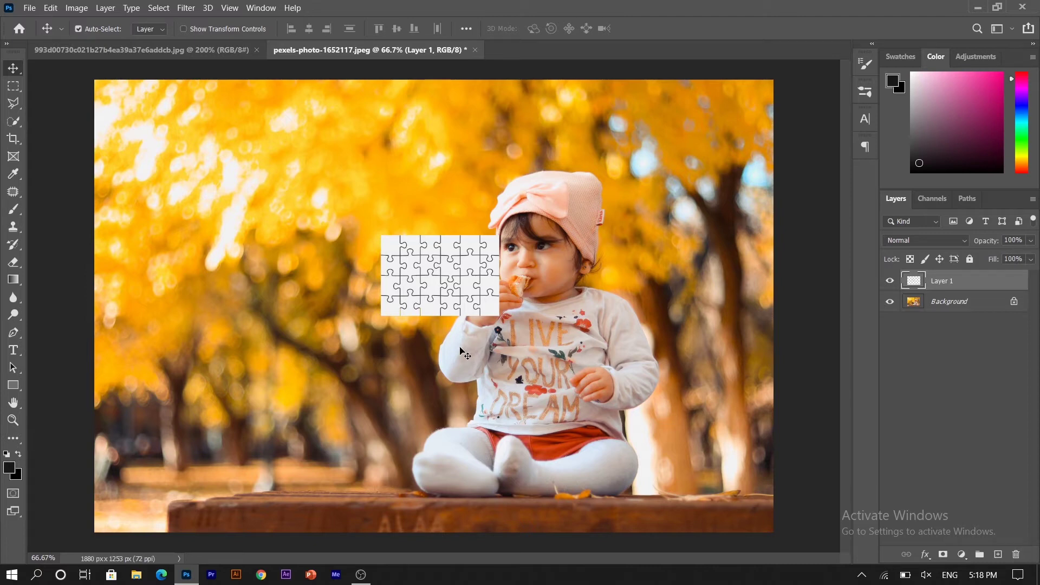
drag(455, 297, 463, 320)
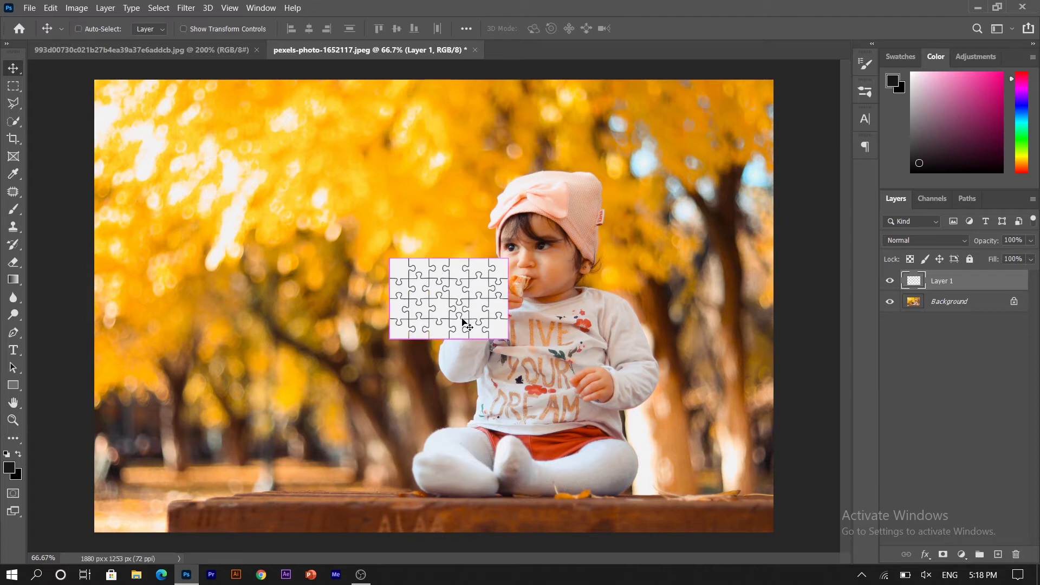
key(ctrl+t)
- Scale the puzzle layer to about 571% so it spans the full photo, then commit
drag(384, 303, 119, 298)
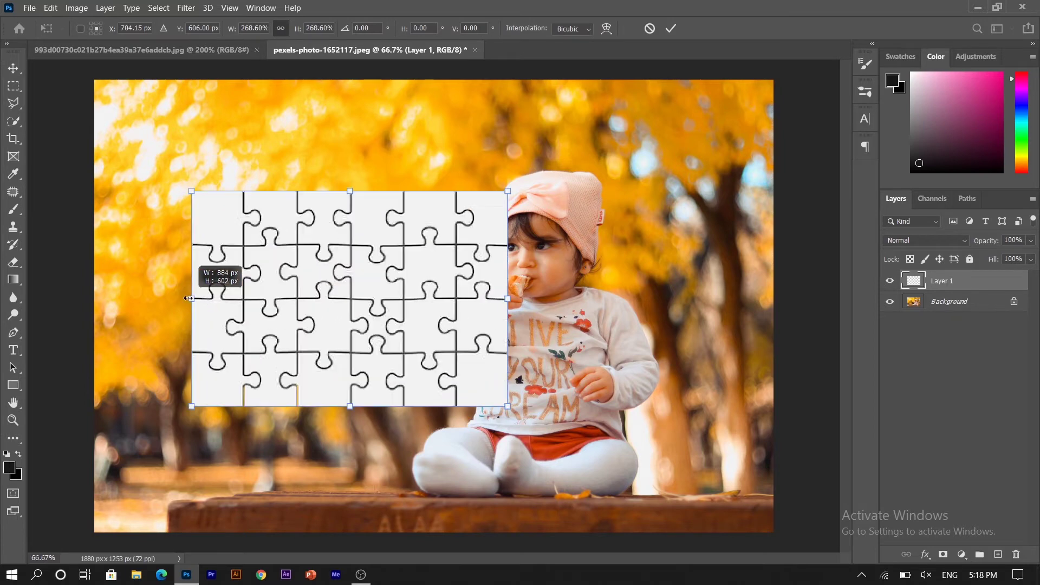
drag(508, 298, 736, 311)
drag(121, 297, 95, 297)
drag(340, 253, 360, 260)
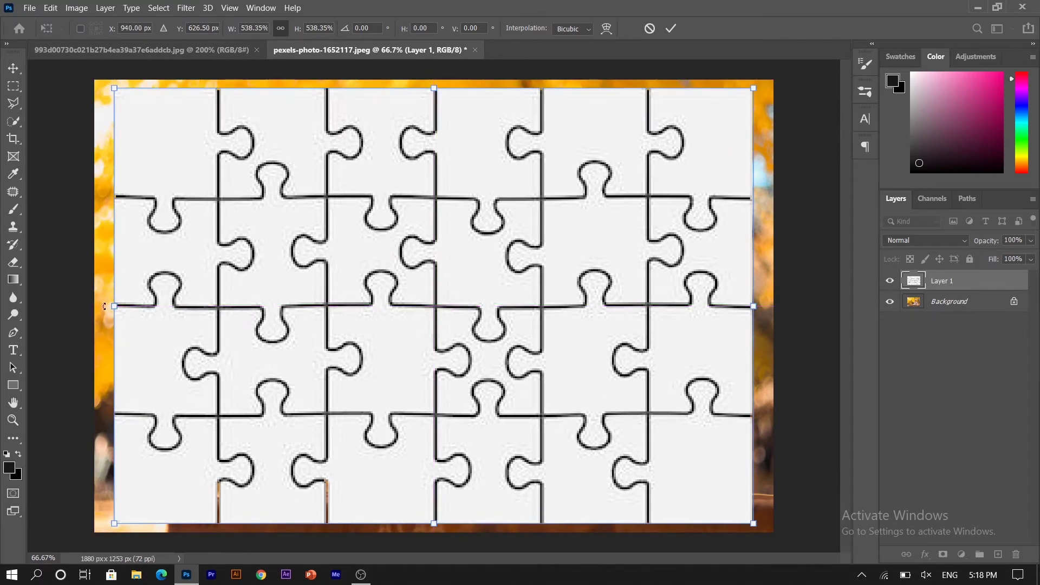
drag(113, 307, 94, 306)
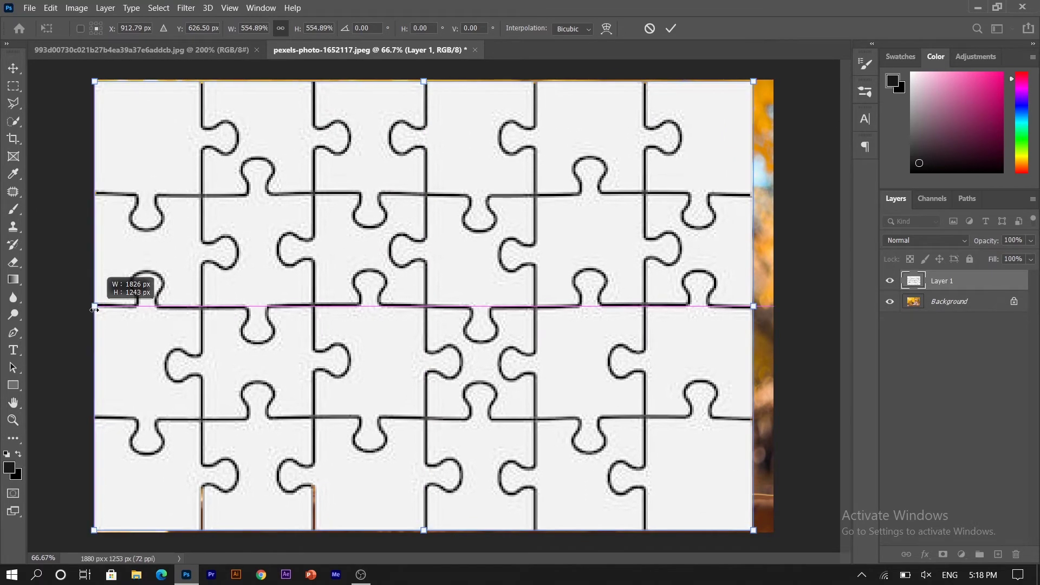
drag(756, 304, 774, 305)
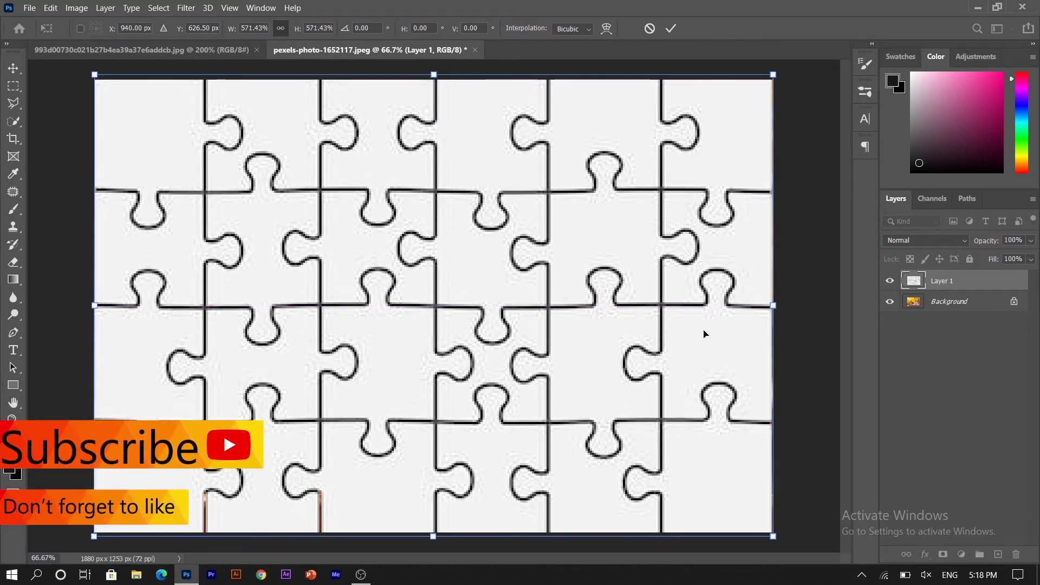
key(Return)
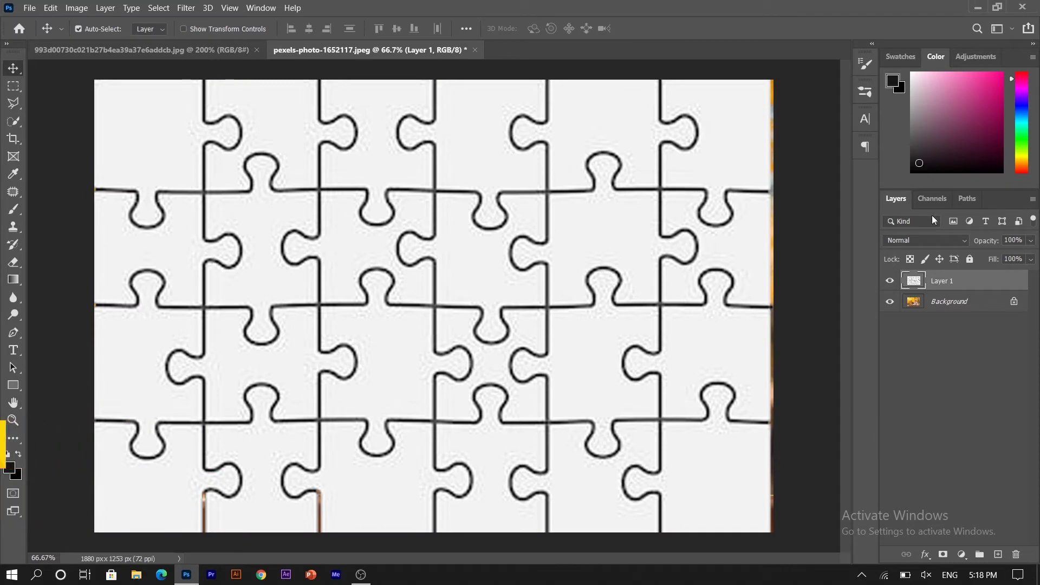
- Set the puzzle layer's blend mode to Darken so only its outlines show
click(955, 242)
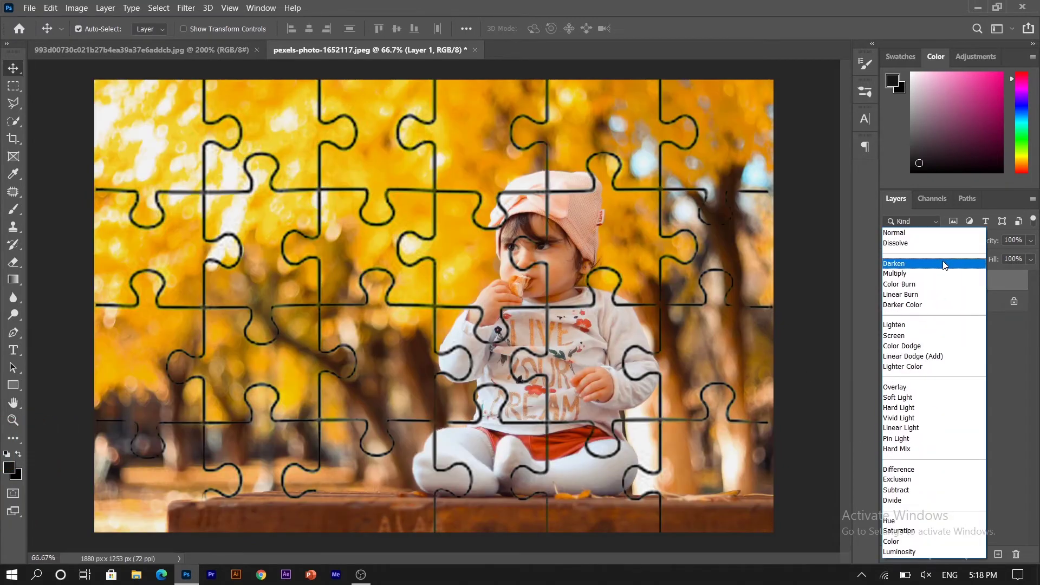
click(943, 263)
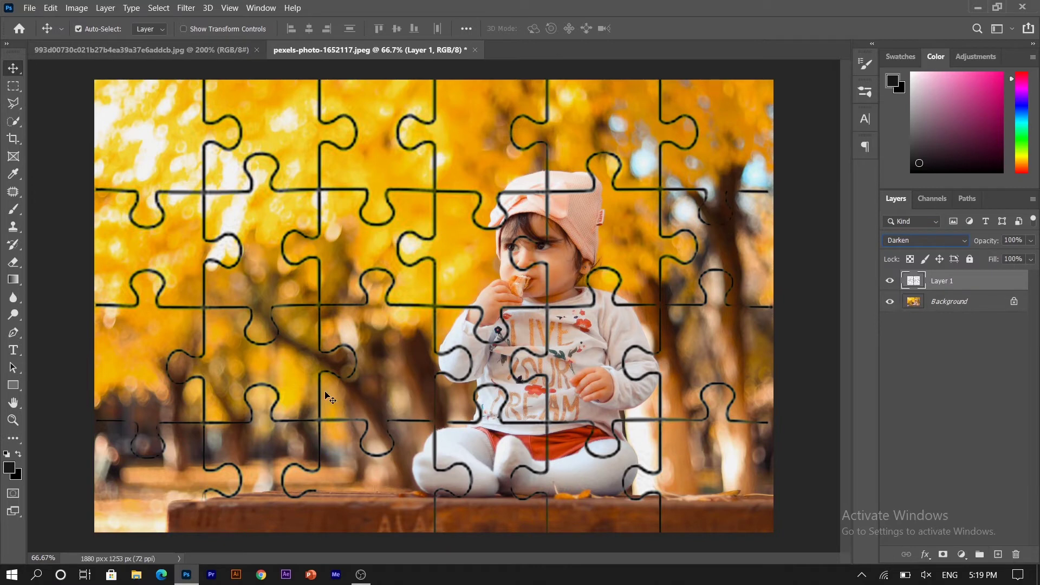
click(14, 209)
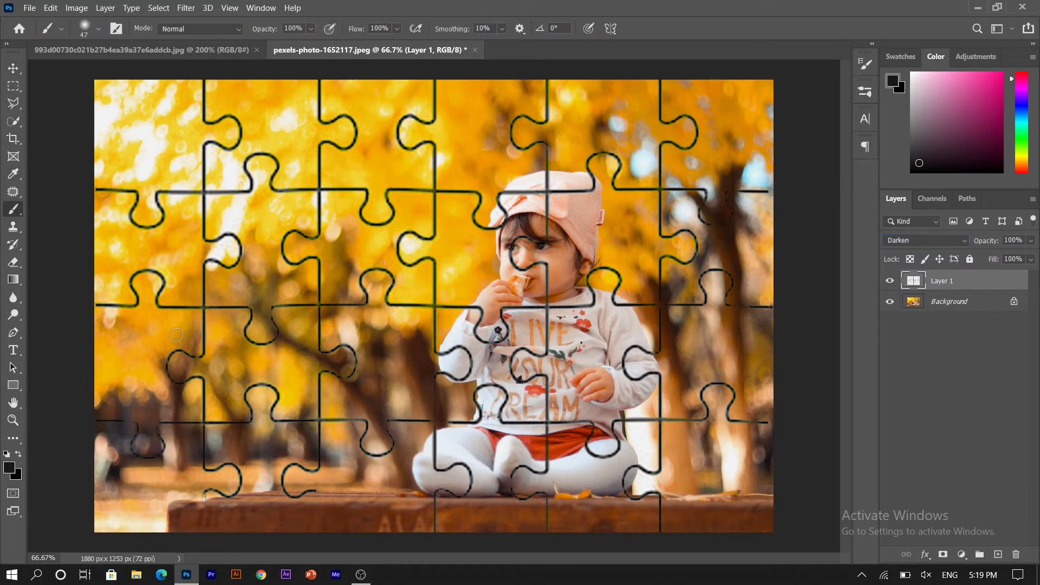
- Shrink the soft round brush to 18 px in the brush picker
right_click(317, 492)
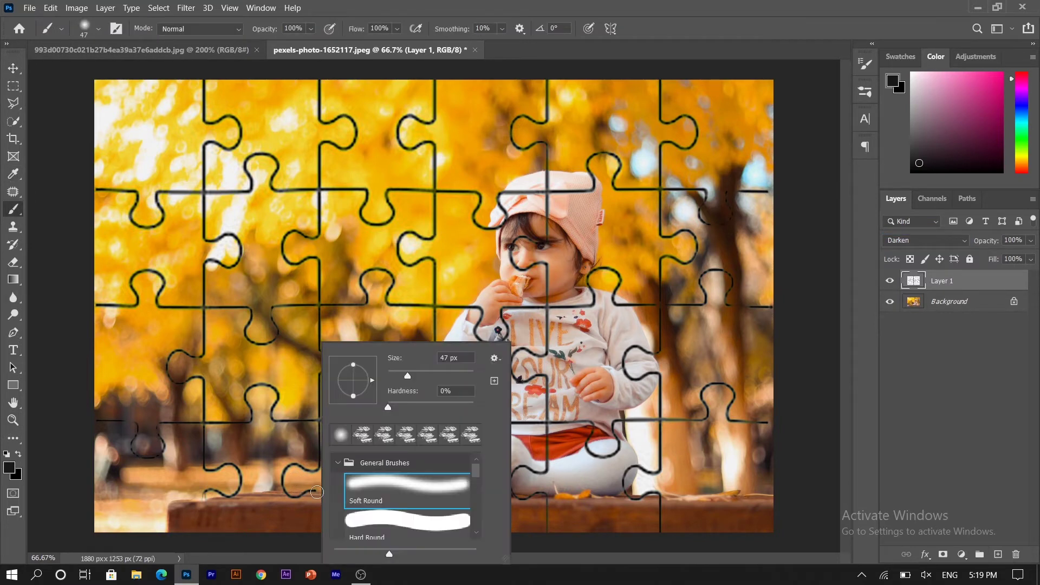
drag(398, 377, 395, 377)
key(Return)
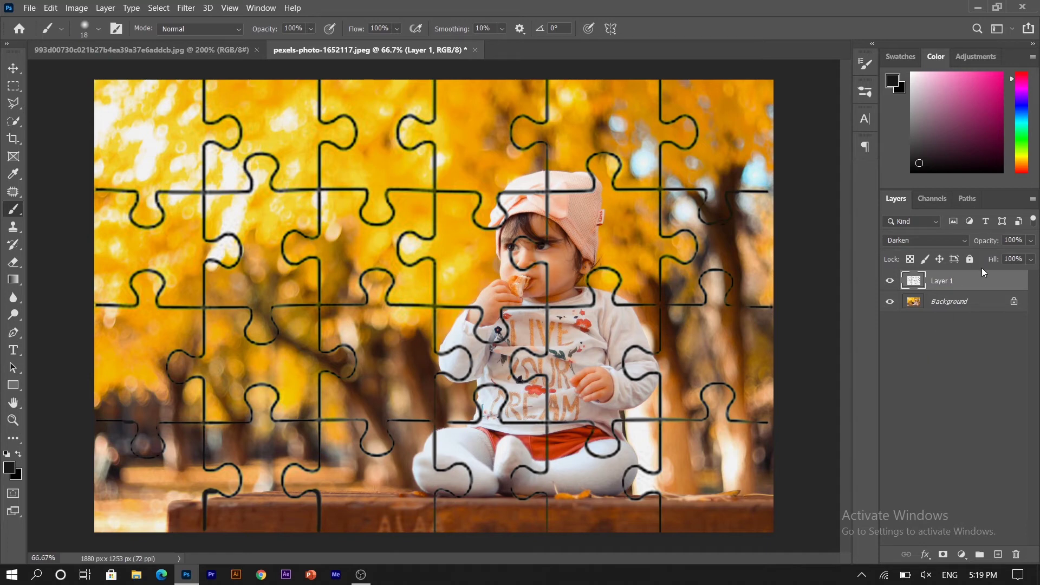
- Add a white layer mask to the baby photo layer and enlarge the brush to 53 px
click(961, 306)
click(941, 553)
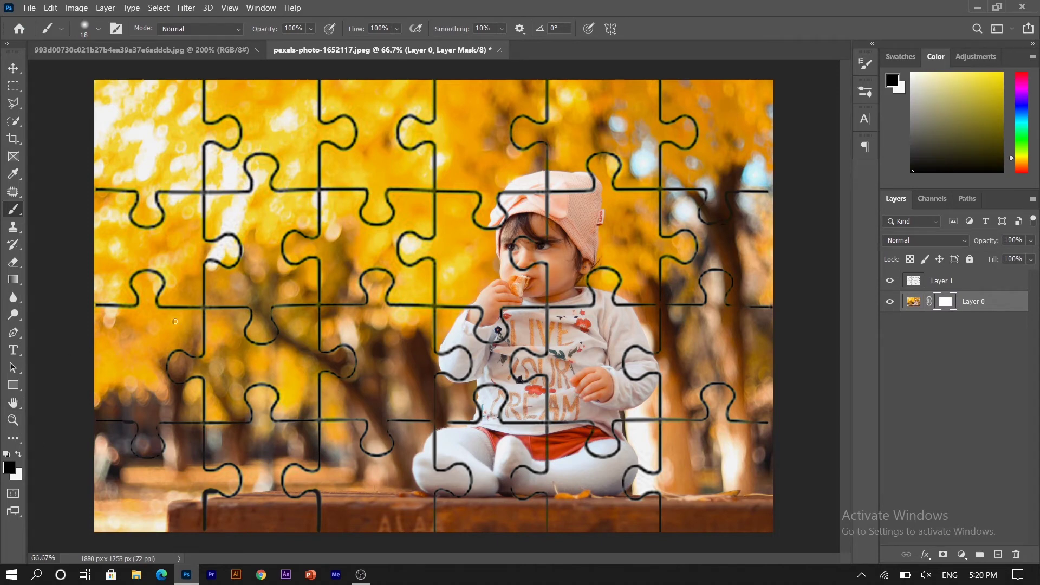
click(97, 29)
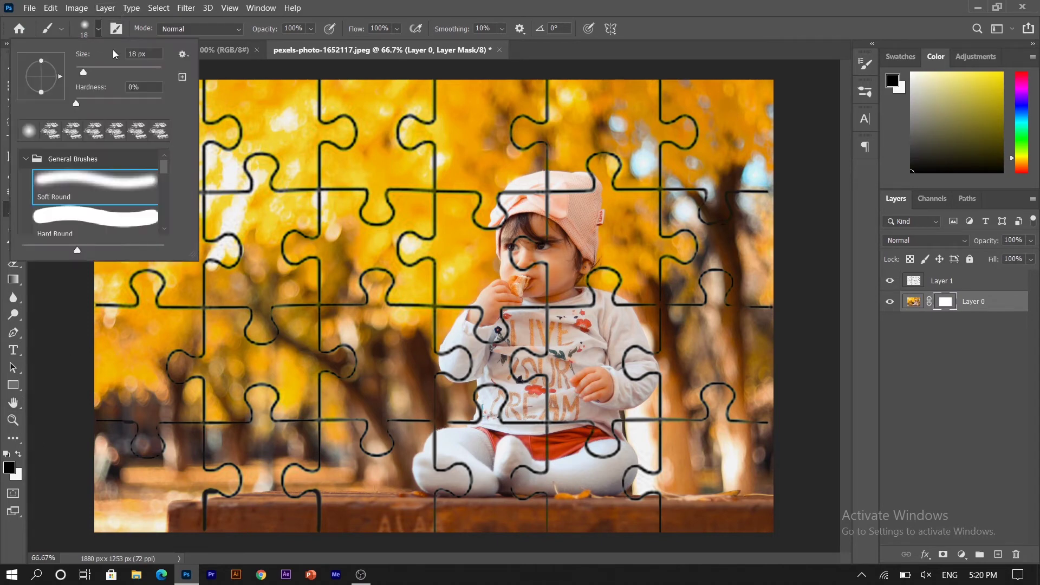
click(98, 69)
- Paint the lower-left part of the puzzle piece beside the hat out on the mask
key(Return)
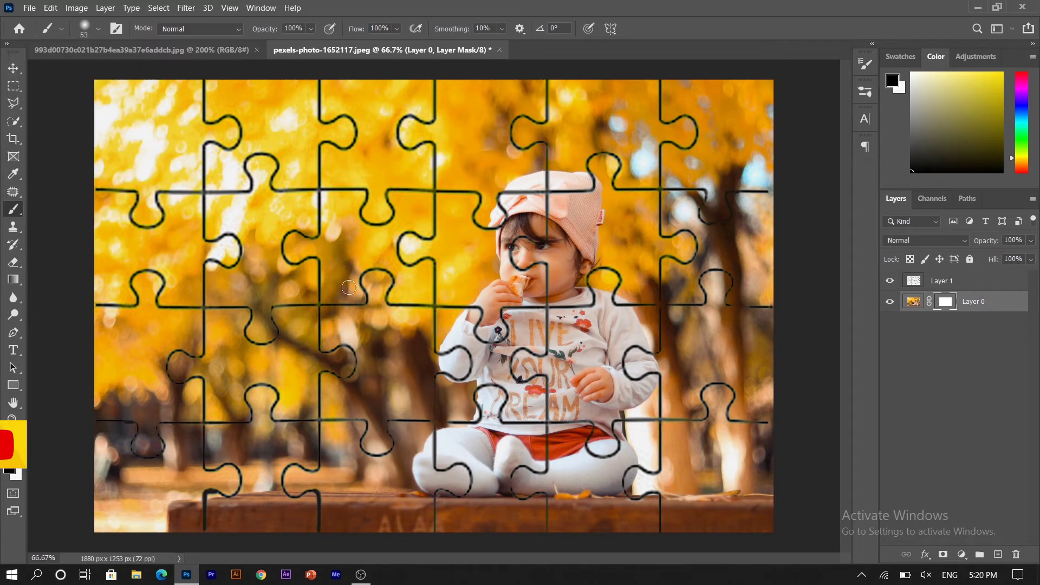
drag(346, 265, 339, 297)
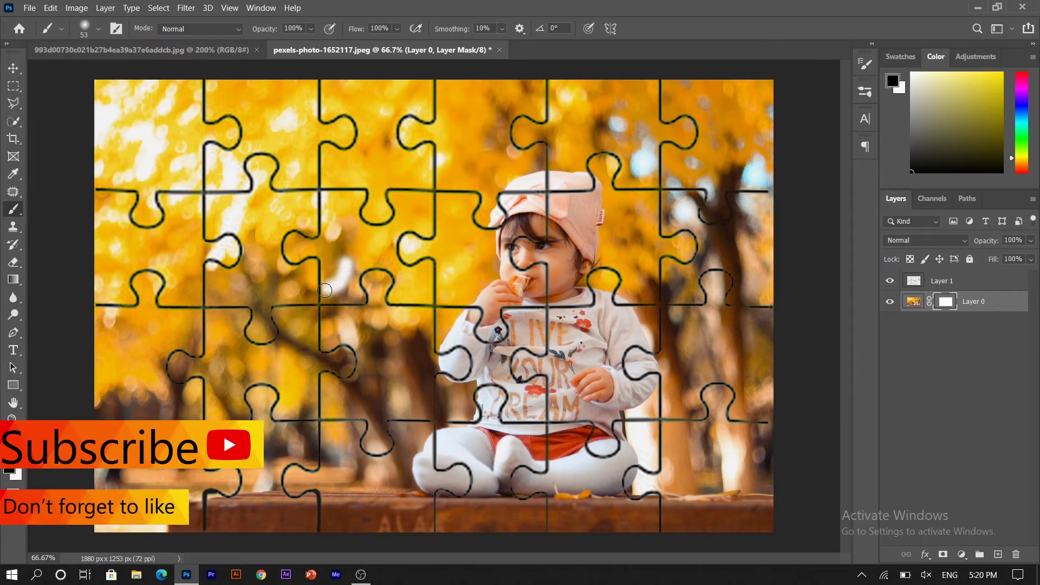
mouse_move(339, 296)
mouse_down()
mouse_move(339, 235)
mouse_move(328, 296)
mouse_move(328, 254)
mouse_move(298, 259)
mouse_move(293, 244)
mouse_move(290, 252)
mouse_up()
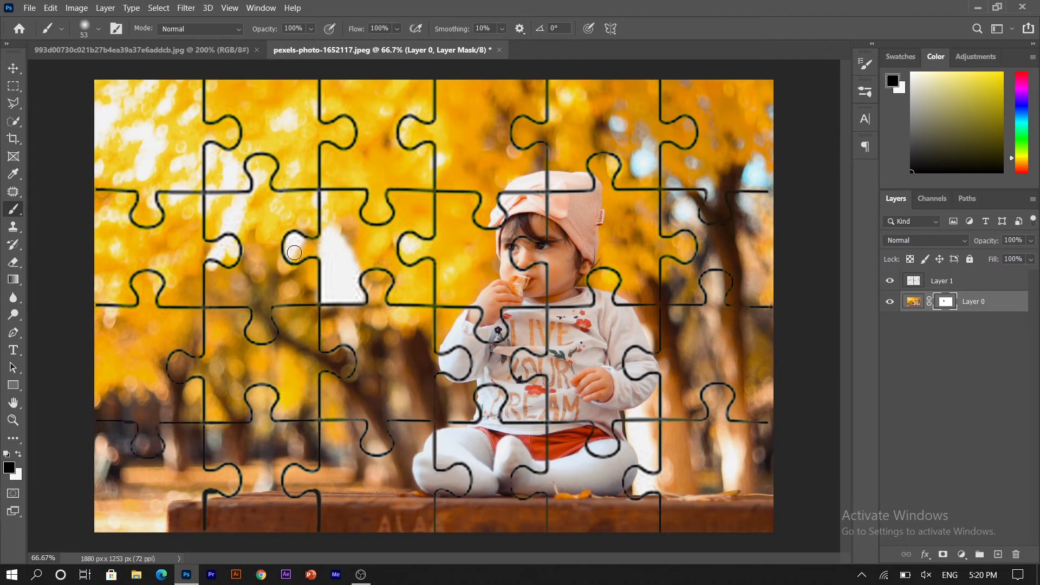
right_click(298, 255)
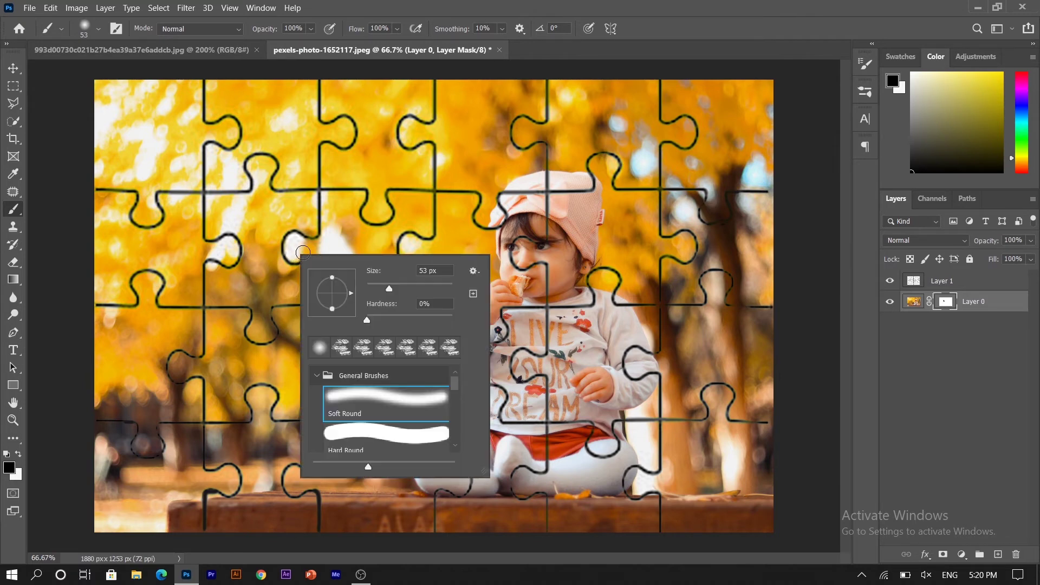
click(303, 252)
- Paint out the piece's top edge, right side and knob area until it is fully white
mouse_move(302, 252)
mouse_down()
mouse_move(317, 252)
mouse_move(292, 259)
mouse_up()
drag(347, 236, 327, 213)
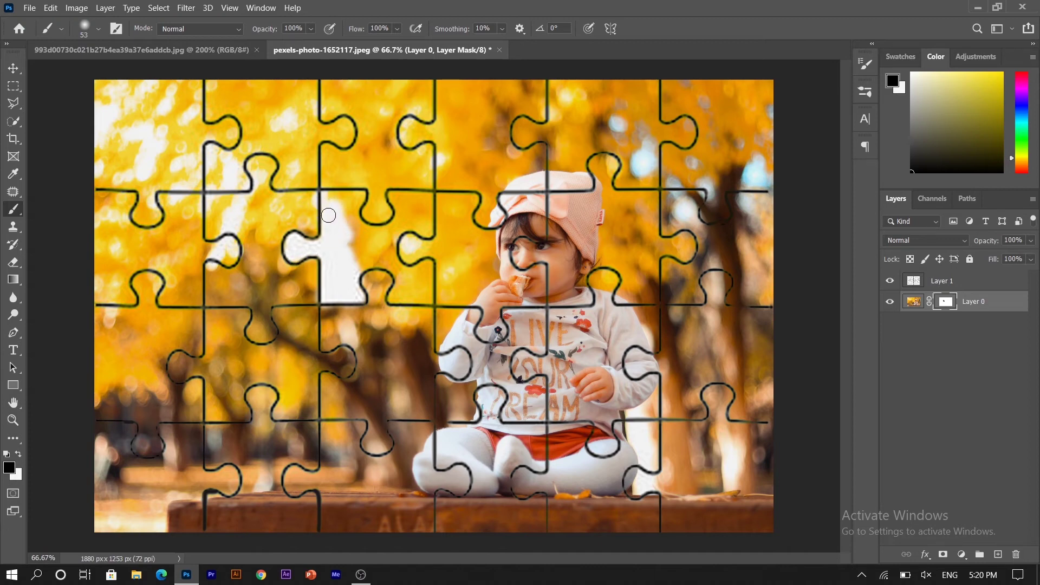
drag(327, 196, 357, 196)
mouse_move(361, 197)
mouse_down()
mouse_move(349, 227)
mouse_move(355, 263)
mouse_up()
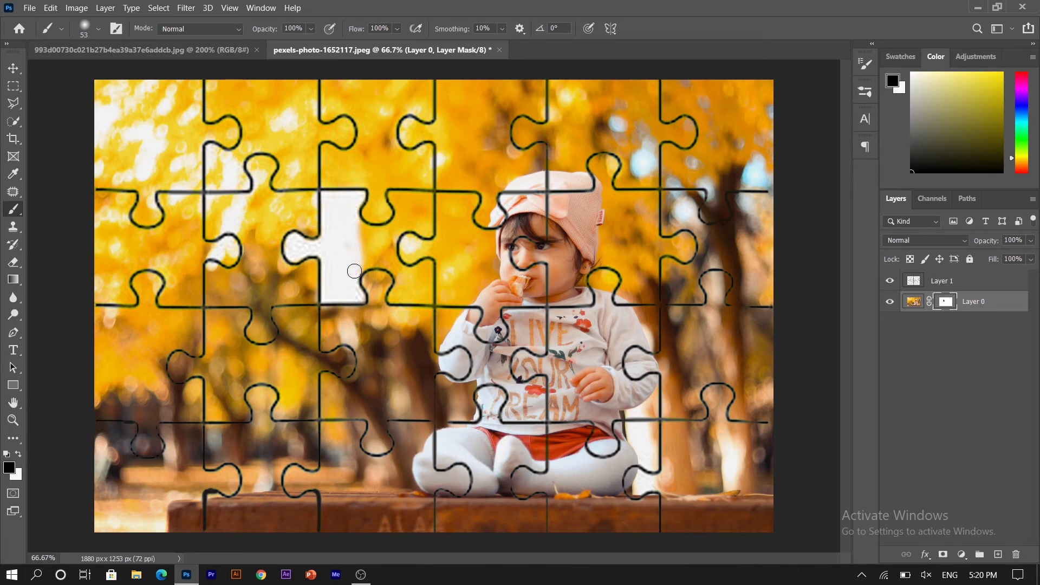
mouse_move(377, 258)
mouse_down()
mouse_move(360, 264)
mouse_move(374, 260)
mouse_move(372, 247)
mouse_move(343, 225)
mouse_move(398, 225)
mouse_move(367, 248)
mouse_move(383, 241)
mouse_move(389, 260)
mouse_up()
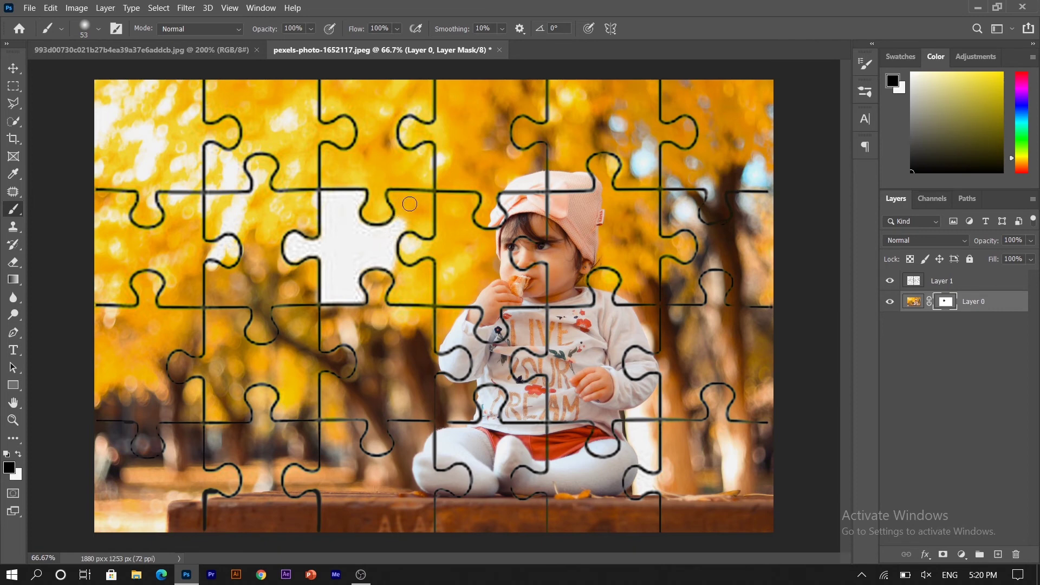
mouse_move(392, 253)
mouse_down()
mouse_move(400, 199)
mouse_move(427, 198)
mouse_move(425, 232)
mouse_move(414, 221)
mouse_move(428, 228)
mouse_up()
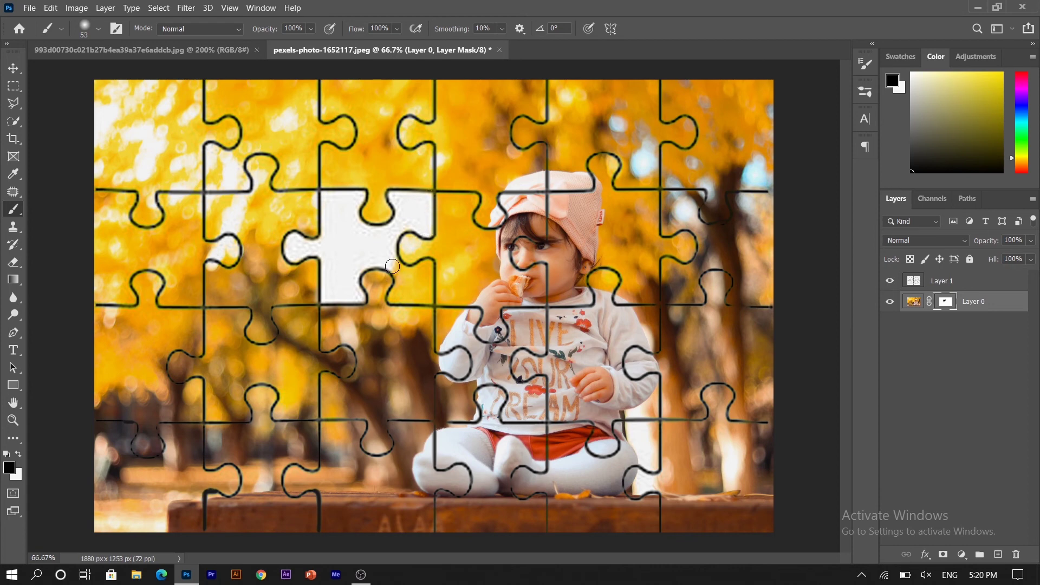
mouse_move(407, 281)
mouse_down()
mouse_move(396, 294)
mouse_move(431, 296)
mouse_move(426, 264)
mouse_up()
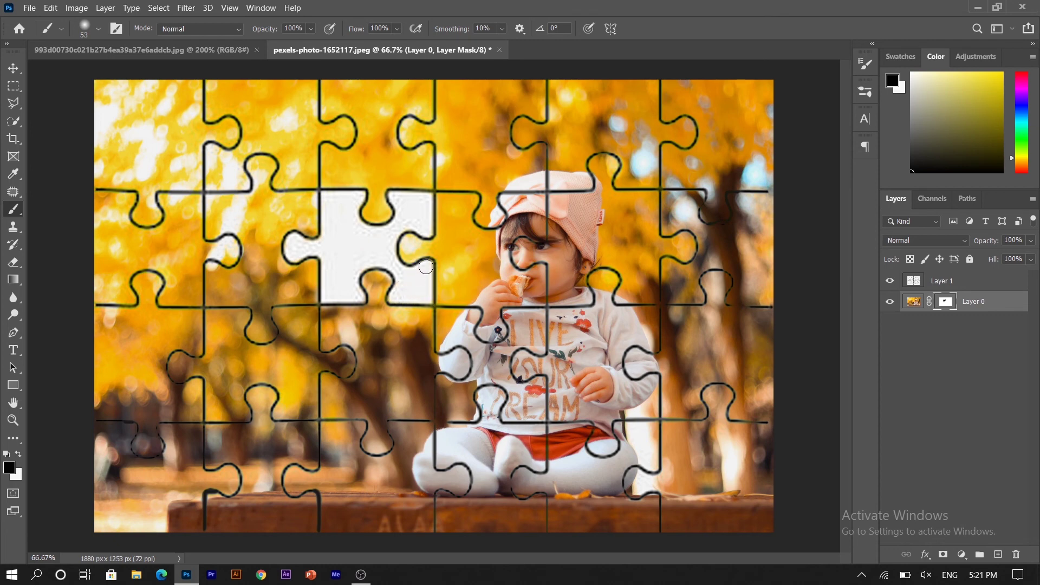
key(ctrl+minus)
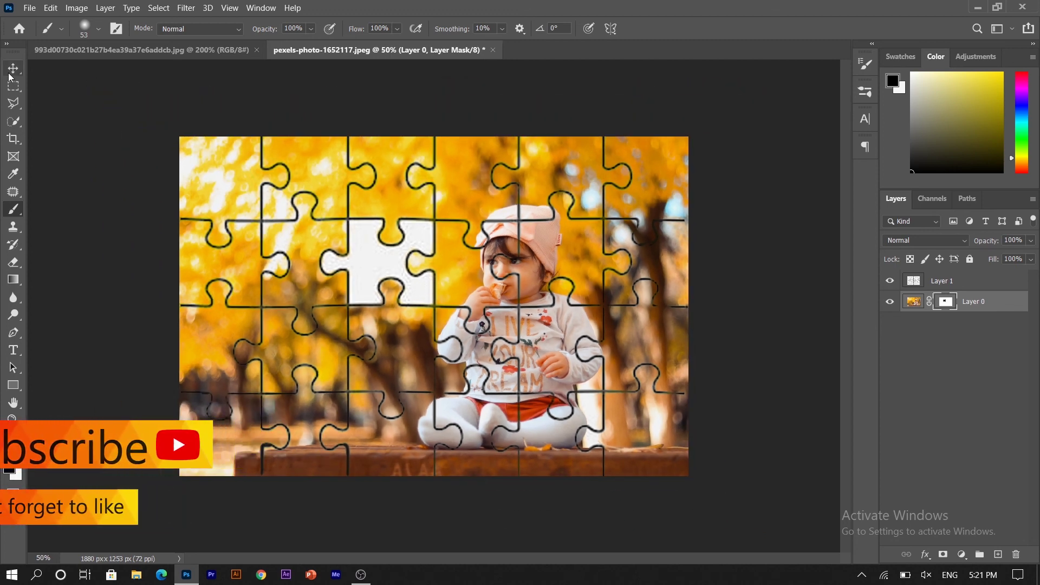
key(v)
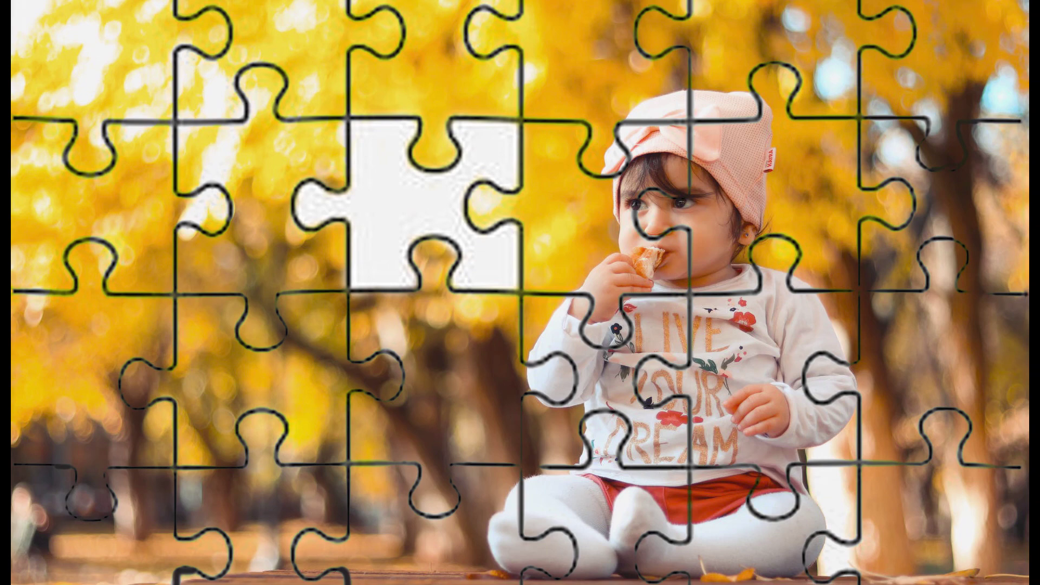